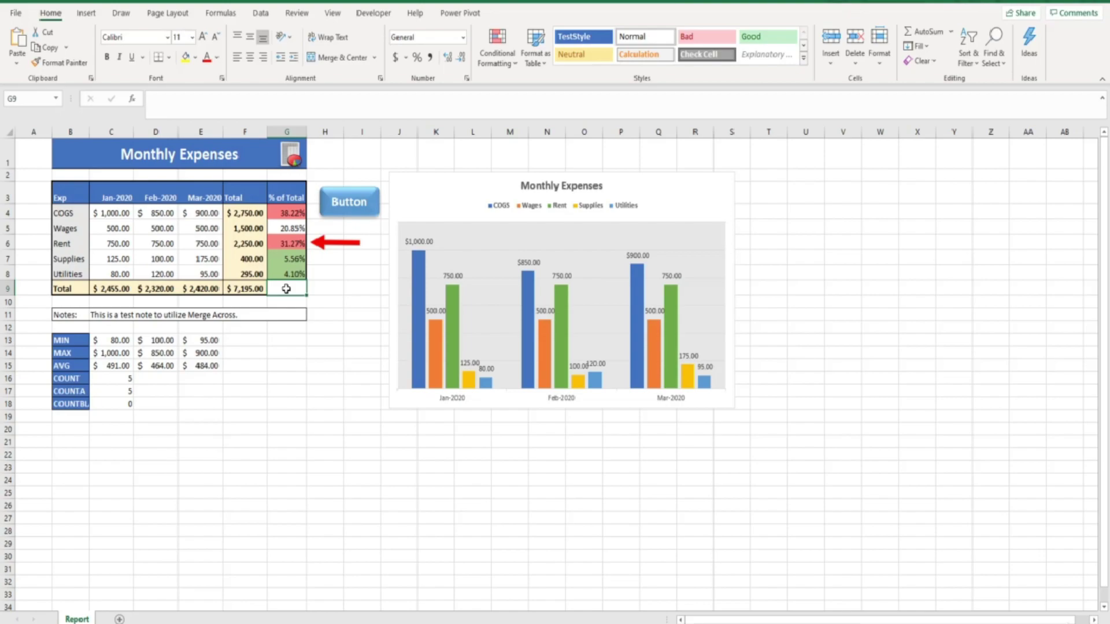
left_click_drag(249, 213, 248, 273)
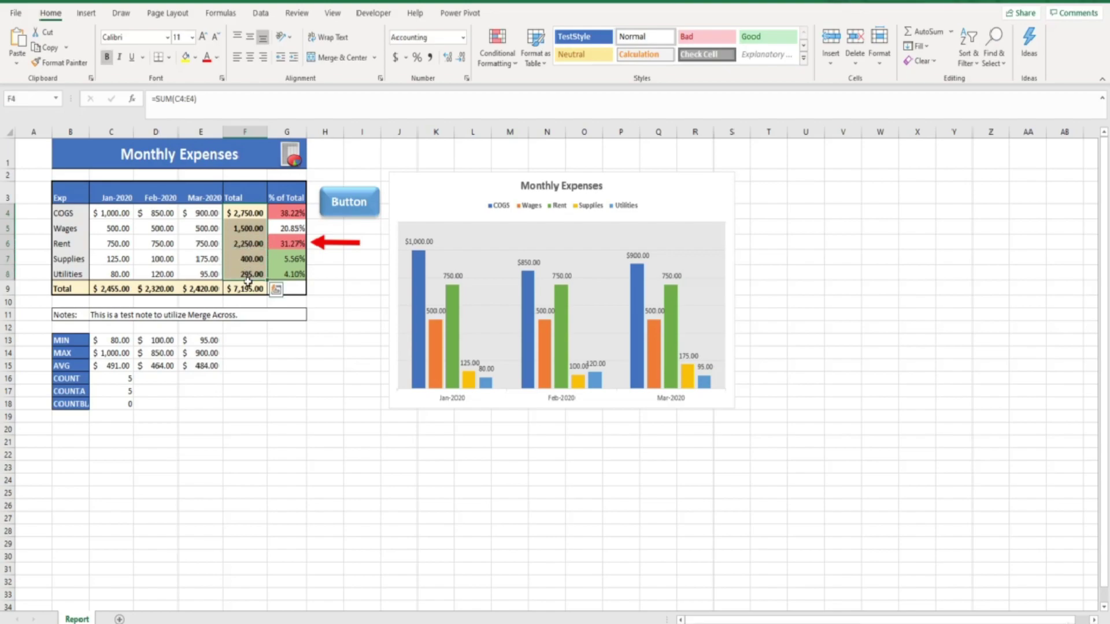
left_click(249, 287)
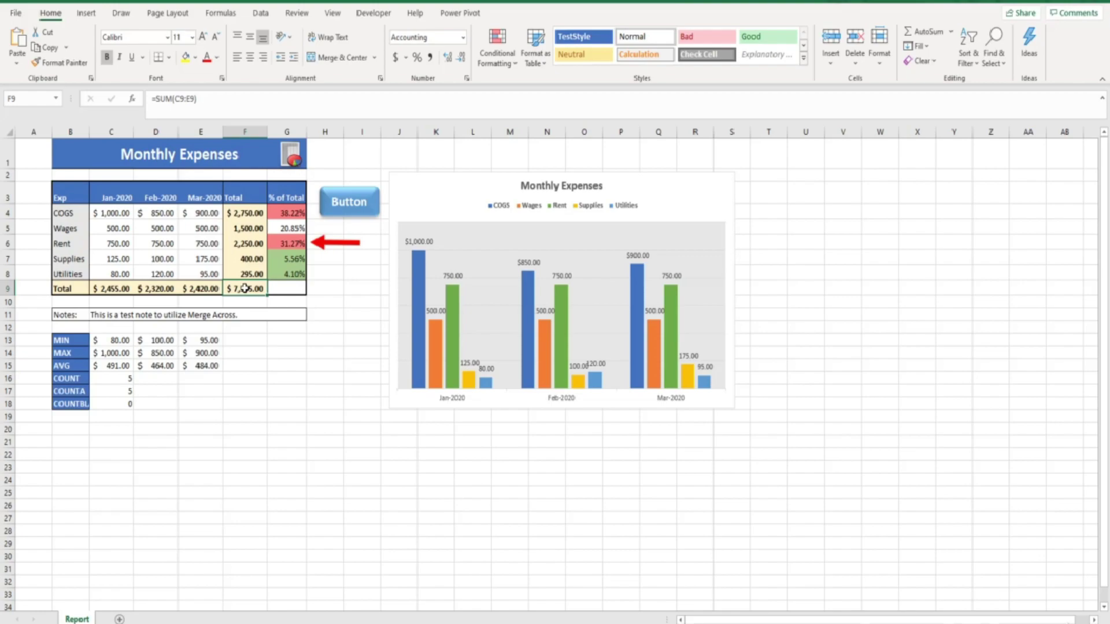
left_click_drag(115, 213, 218, 278)
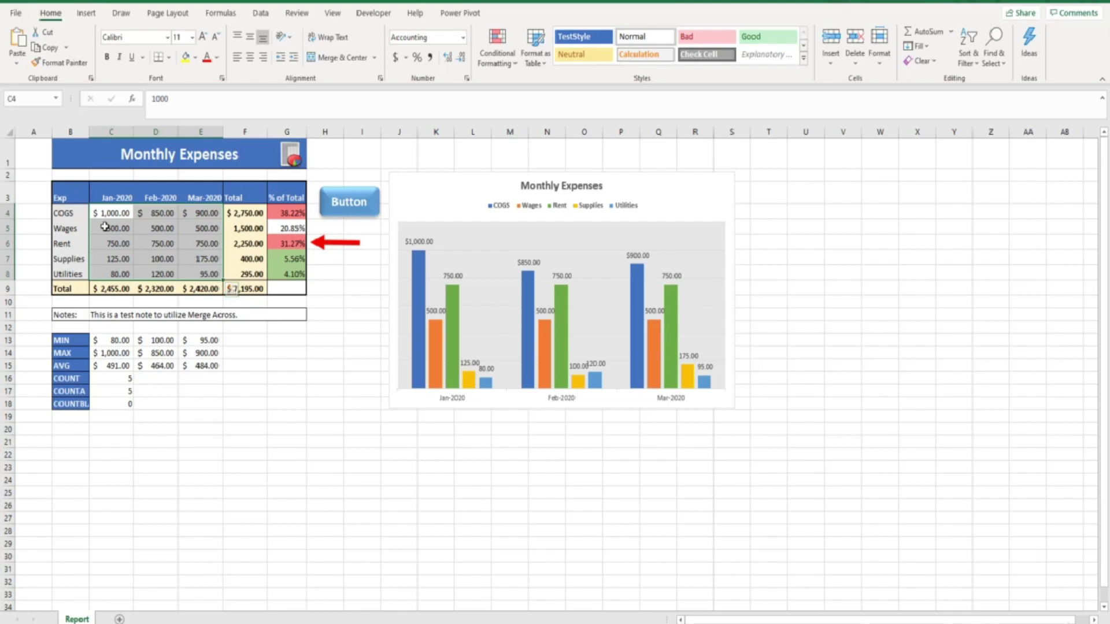
left_click(75, 212)
left_click_drag(75, 212, 75, 273)
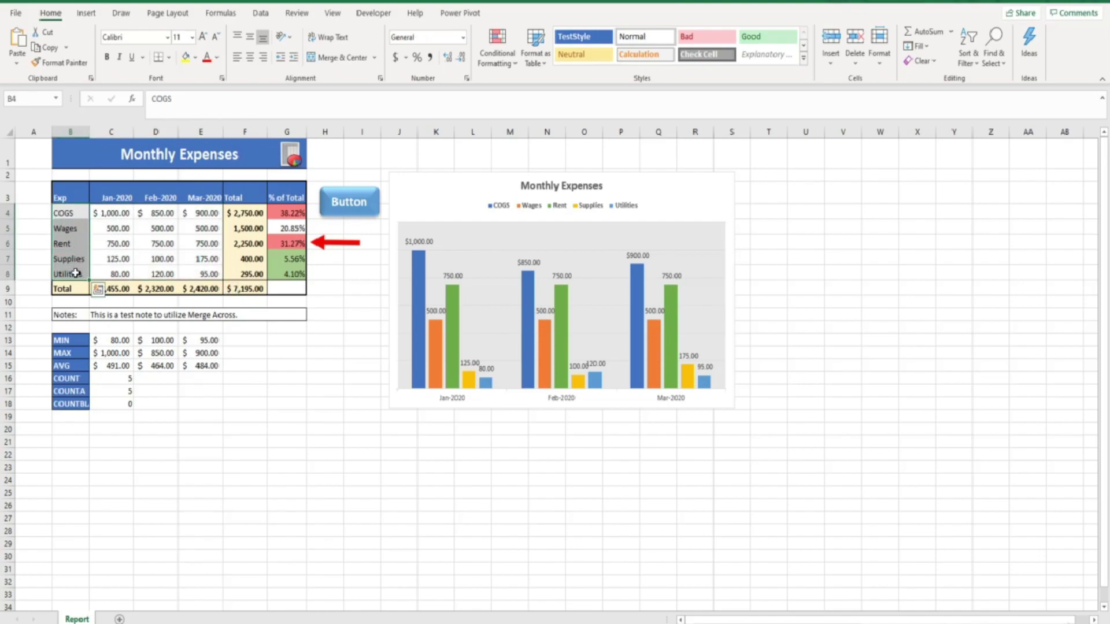
- Insert a 2-D pie chart of the % of Total values in G4:G8 and put it in the column chart's place, moving that chart below the tables
left_click_drag(272, 207, 273, 270)
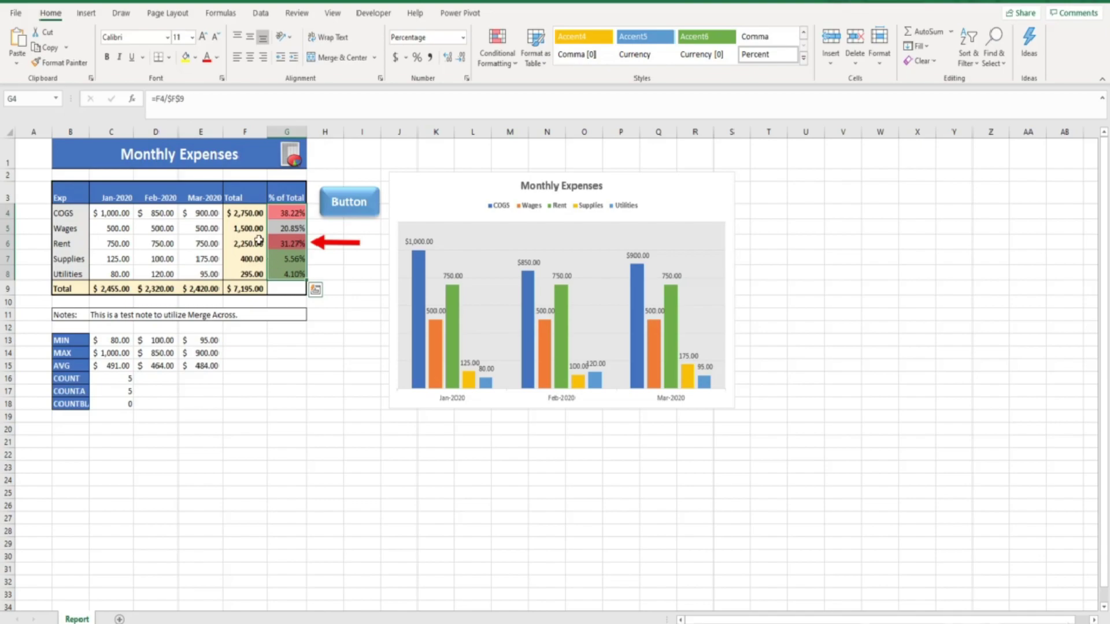
left_click(86, 13)
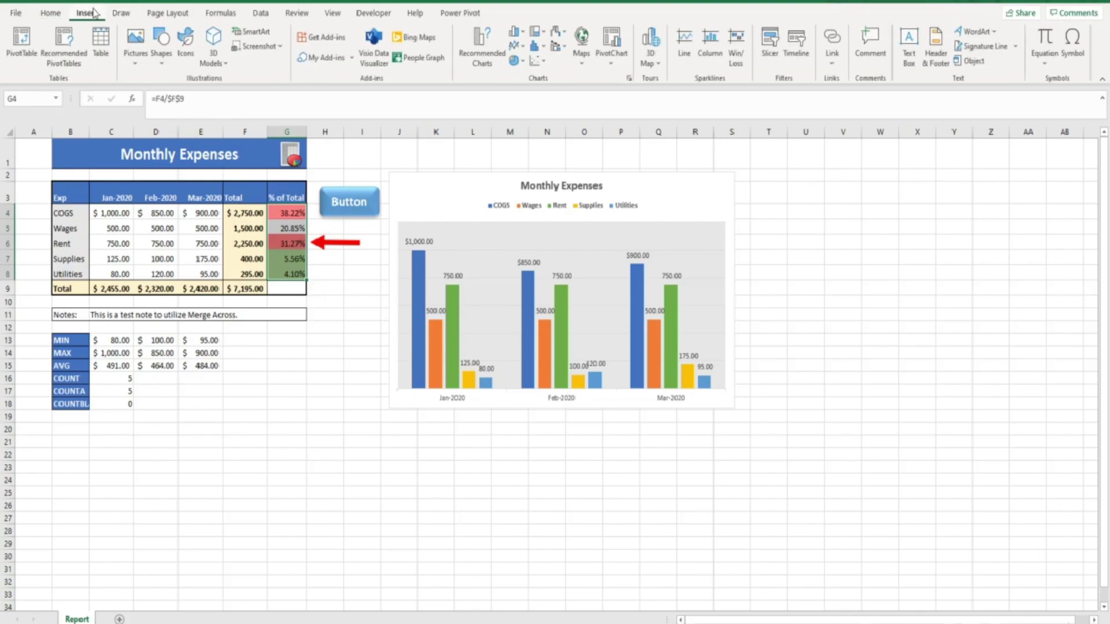
left_click(520, 64)
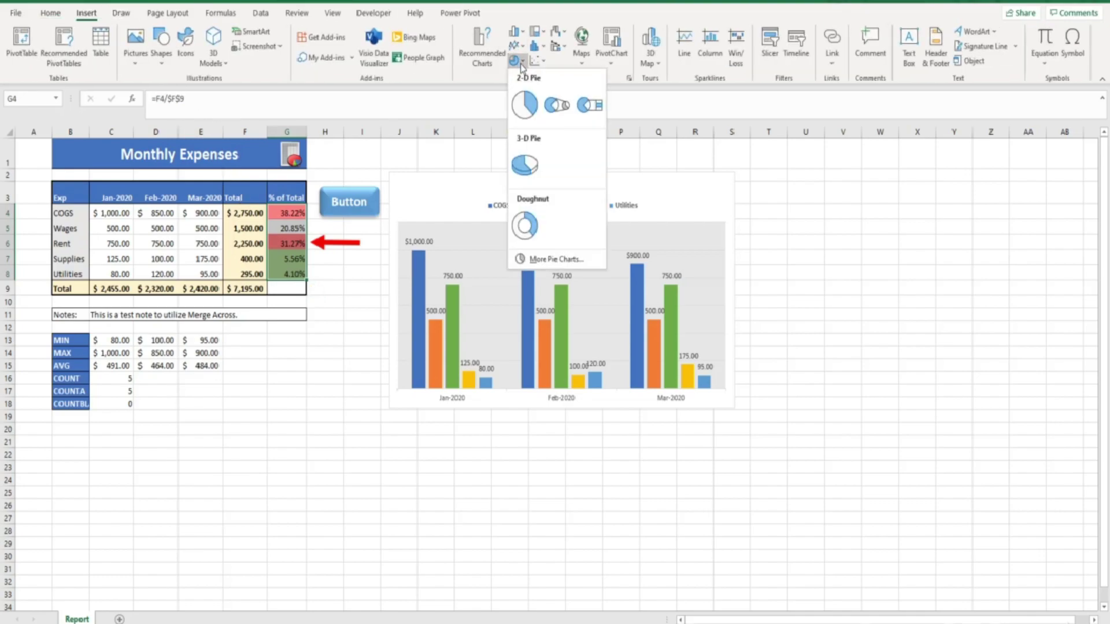
left_click(528, 104)
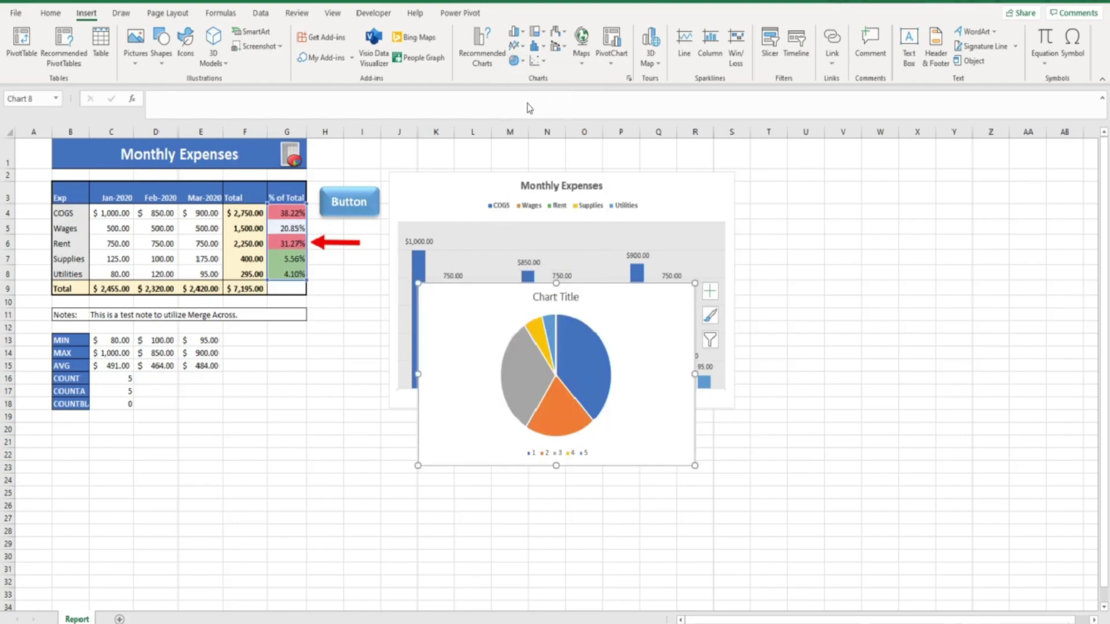
left_click_drag(476, 182, 135, 424)
left_click_drag(428, 313, 432, 192)
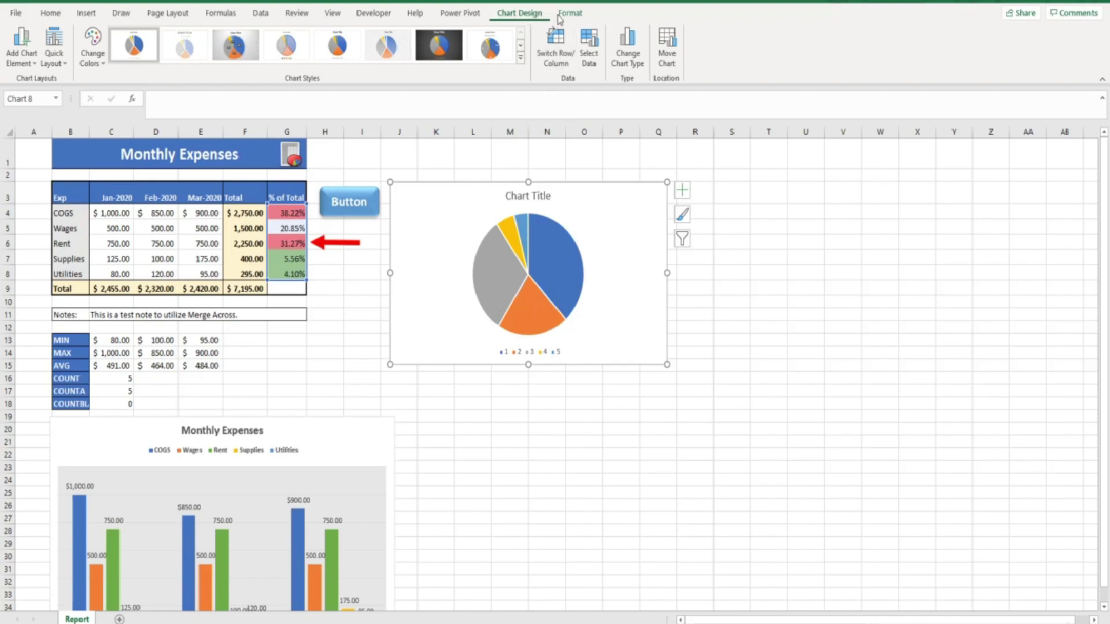
- Set the pie chart's category axis labels to the expense names in B4:B8 of the Report sheet
left_click(589, 47)
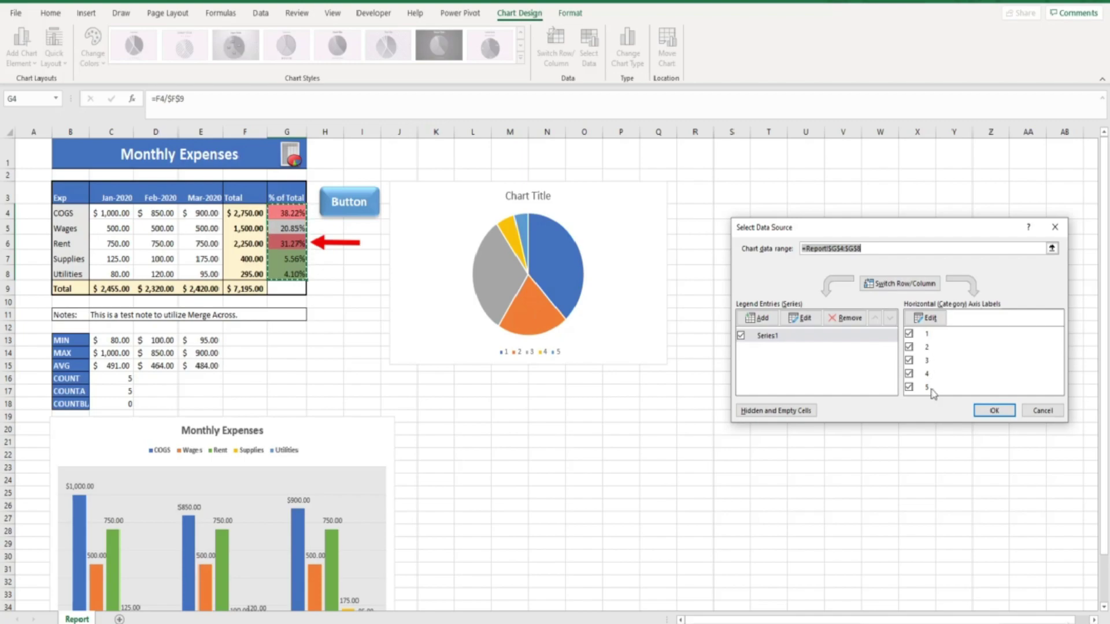
left_click(928, 318)
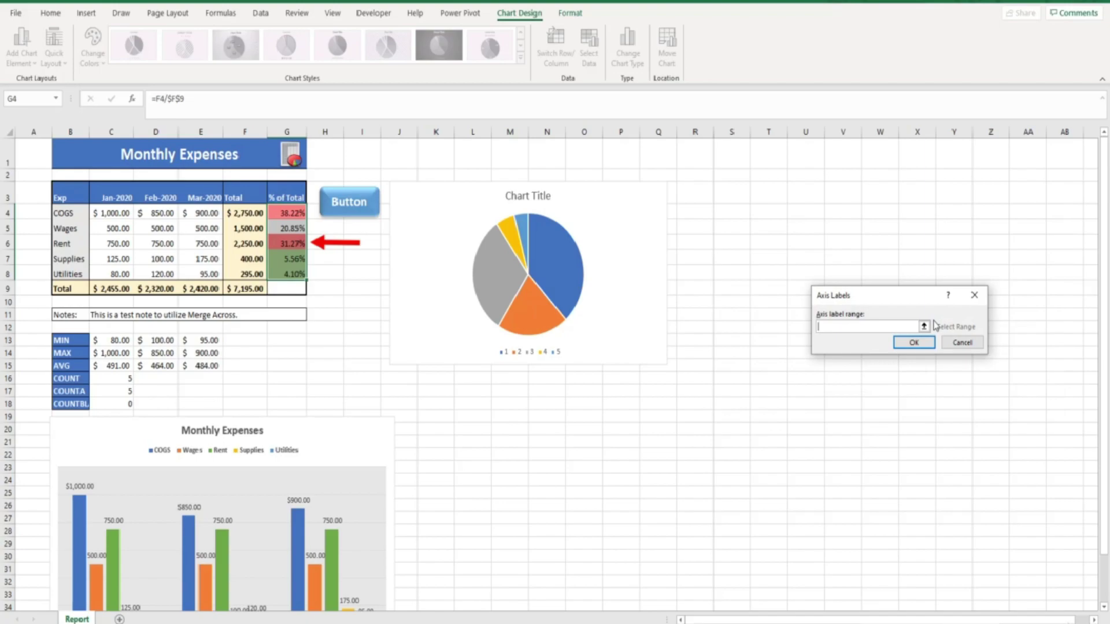
left_click(71, 212)
left_click_drag(70, 211, 77, 276)
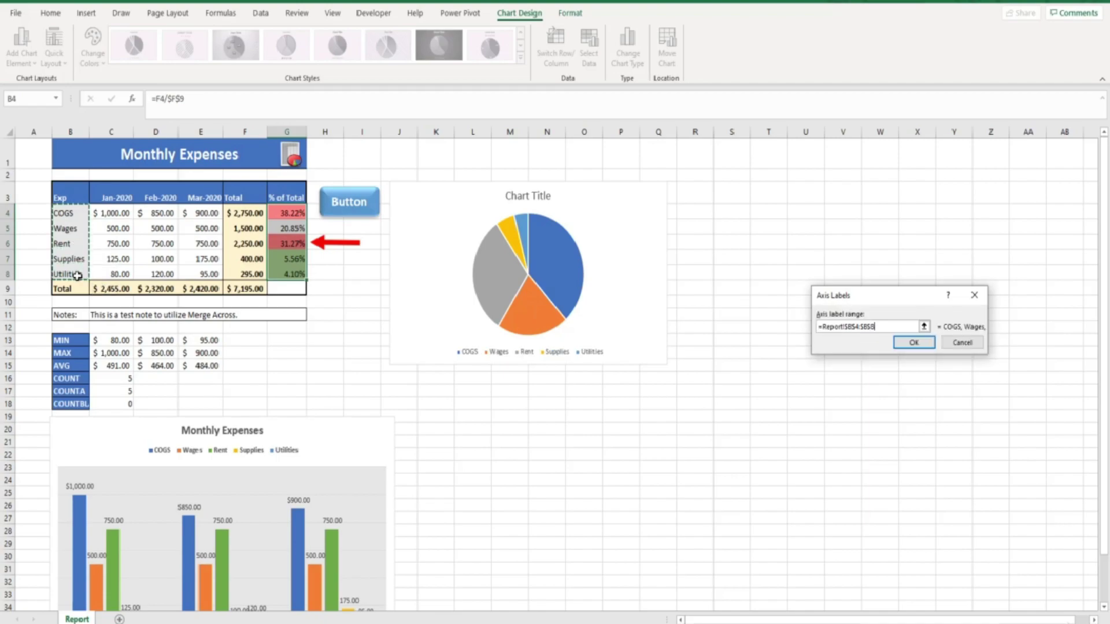
left_click(912, 343)
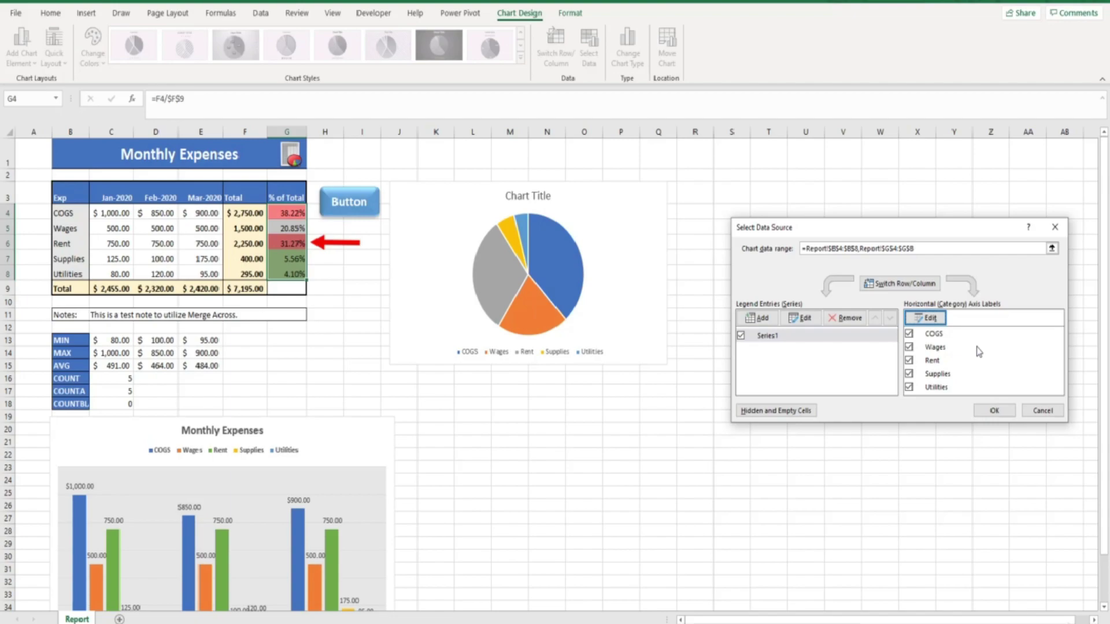
left_click(993, 410)
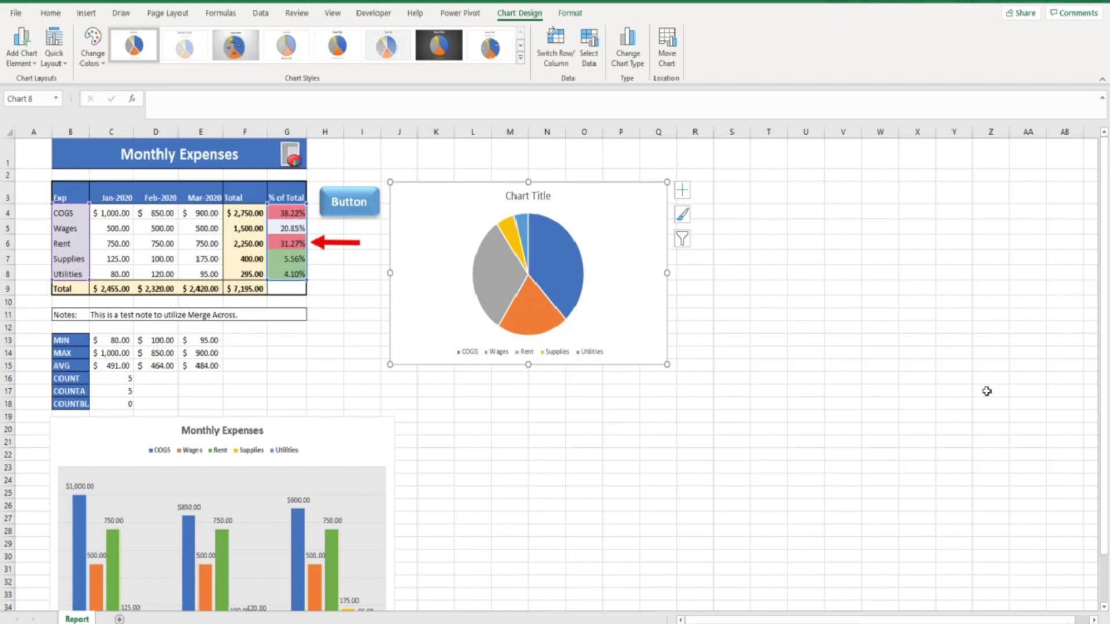
- Change the pie chart's title to "% of Total" and add data labels to its slices
left_click(547, 195)
left_click_drag(552, 196, 487, 195)
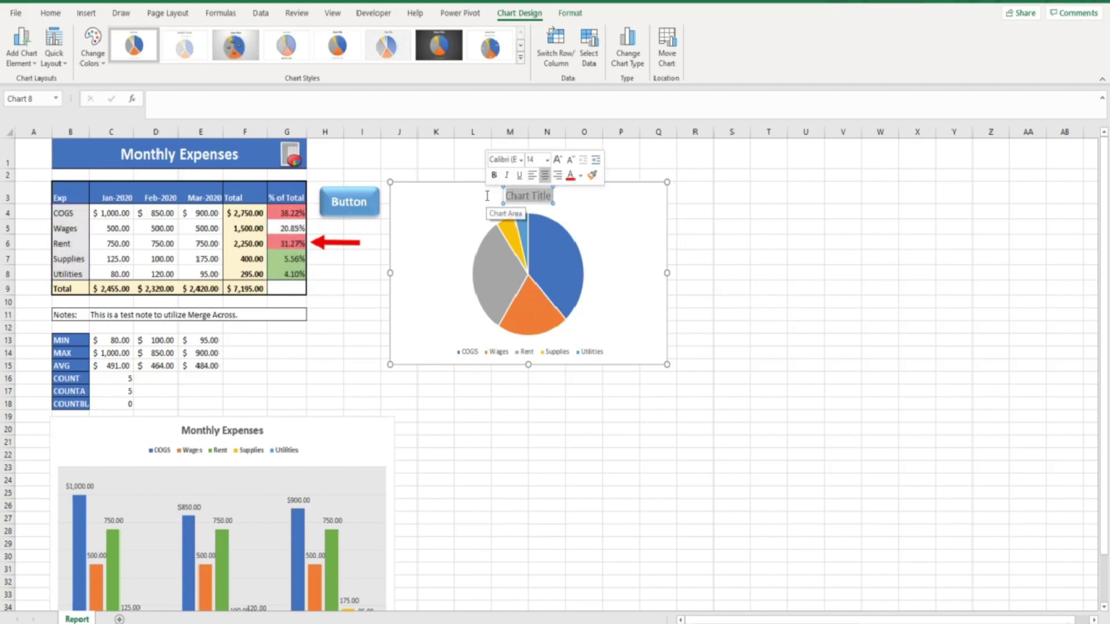
type("% of Total")
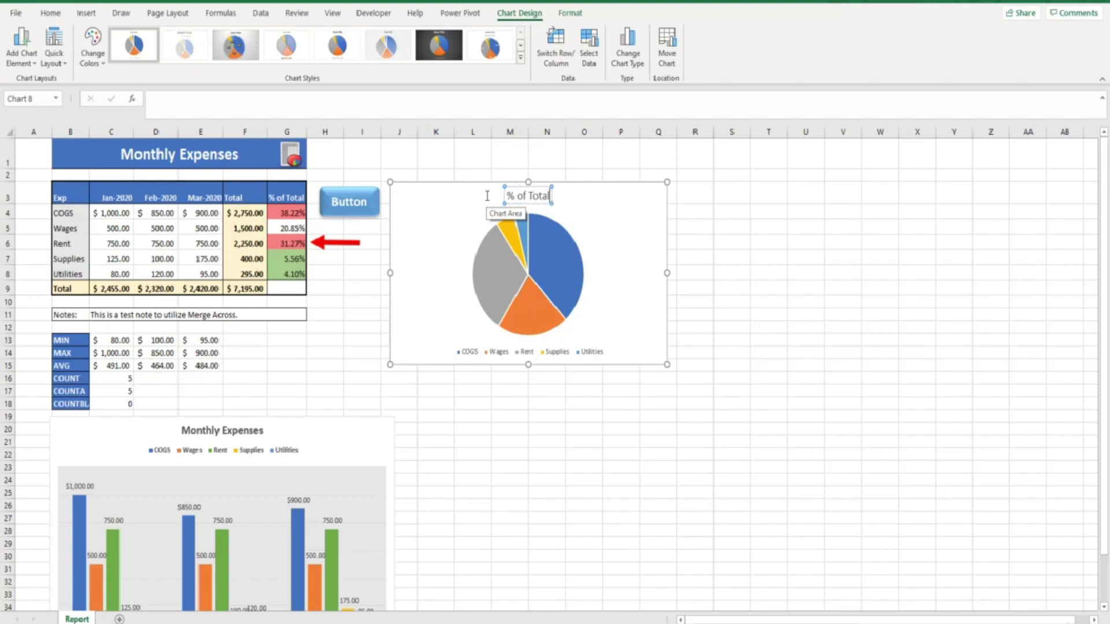
left_click(487, 195)
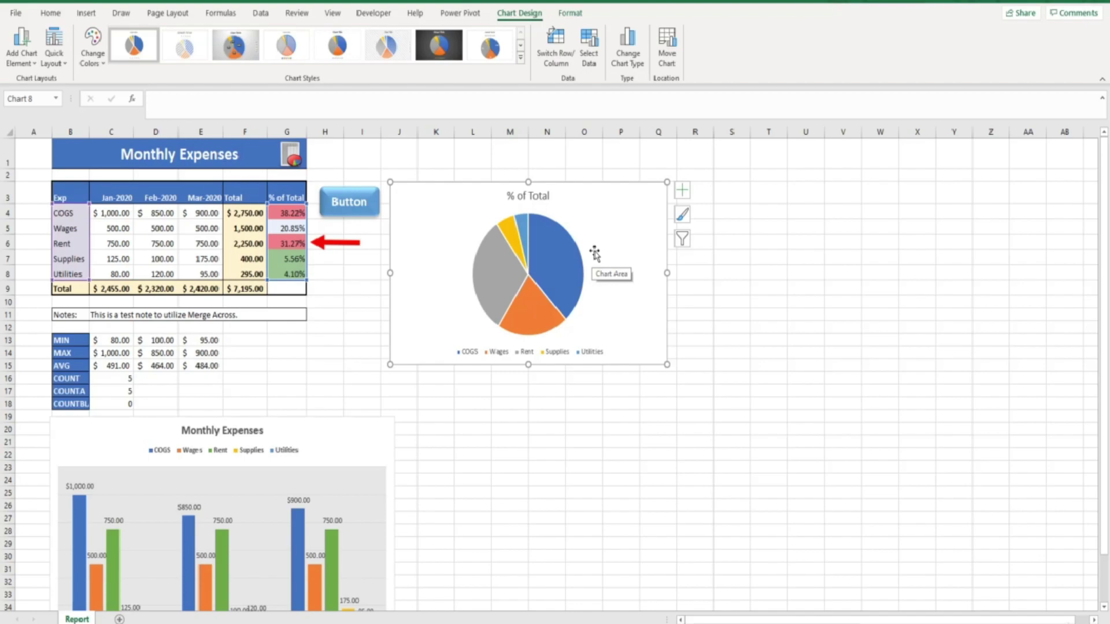
left_click(683, 193)
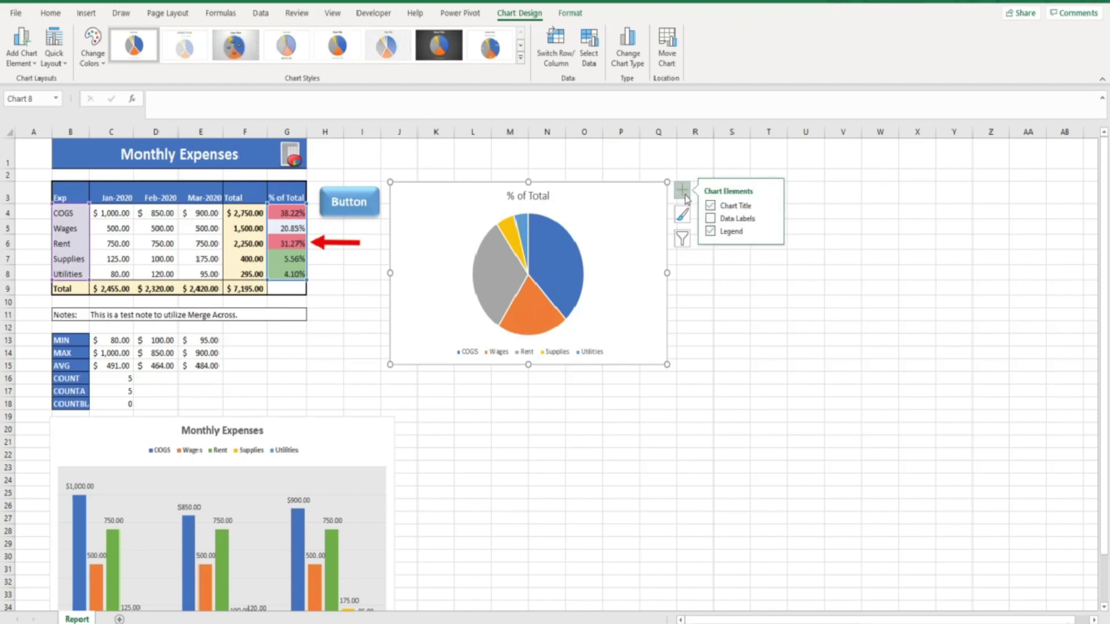
left_click(710, 219)
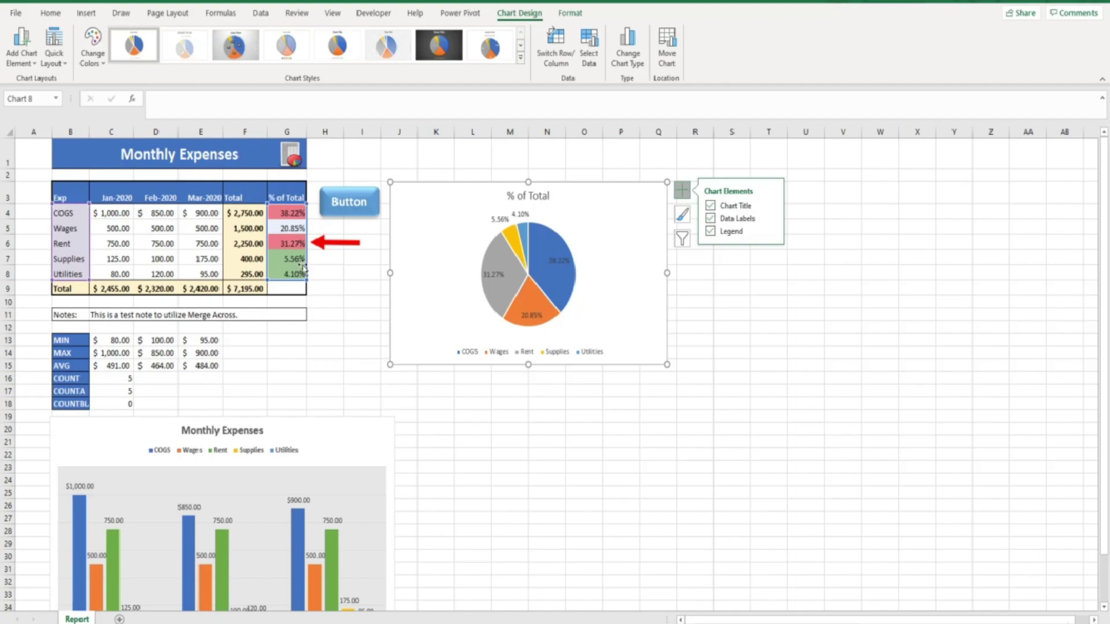
- Insert a second 2-D pie chart from the totals in F4:F8 and expense names in B4:B8, and place it beneath the first pie chart
left_click_drag(250, 212, 253, 269)
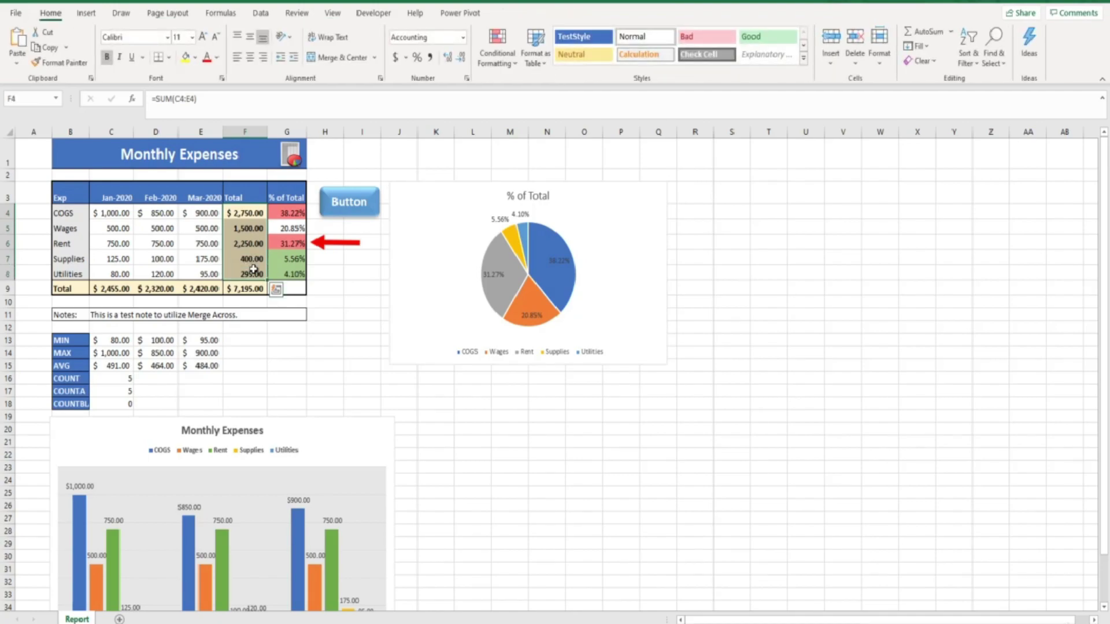
left_click_drag(72, 214, 75, 279)
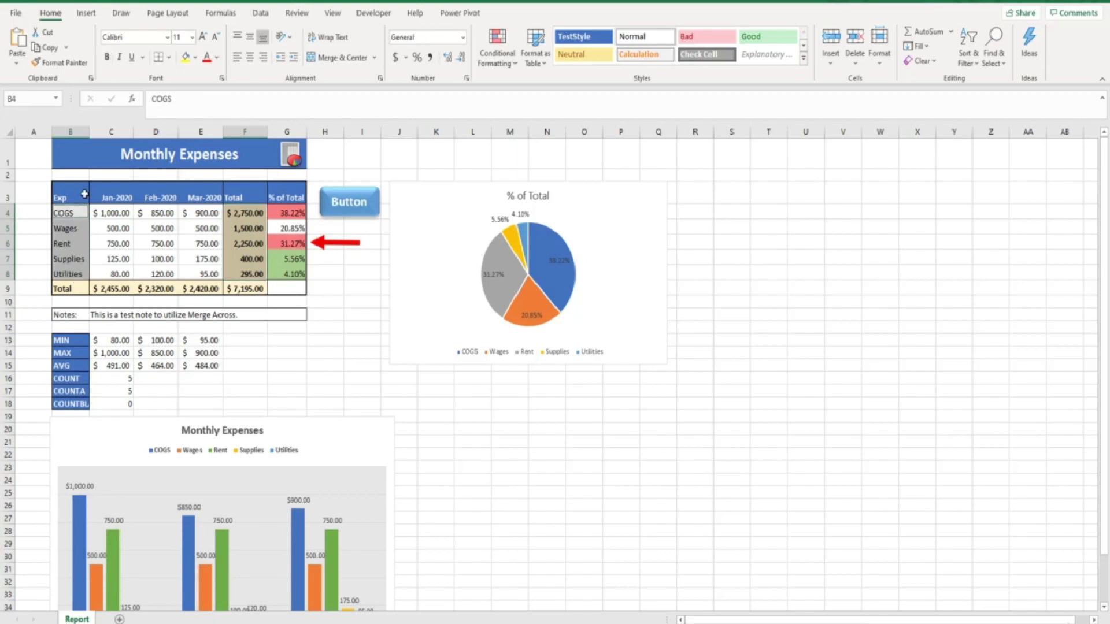
left_click(86, 13)
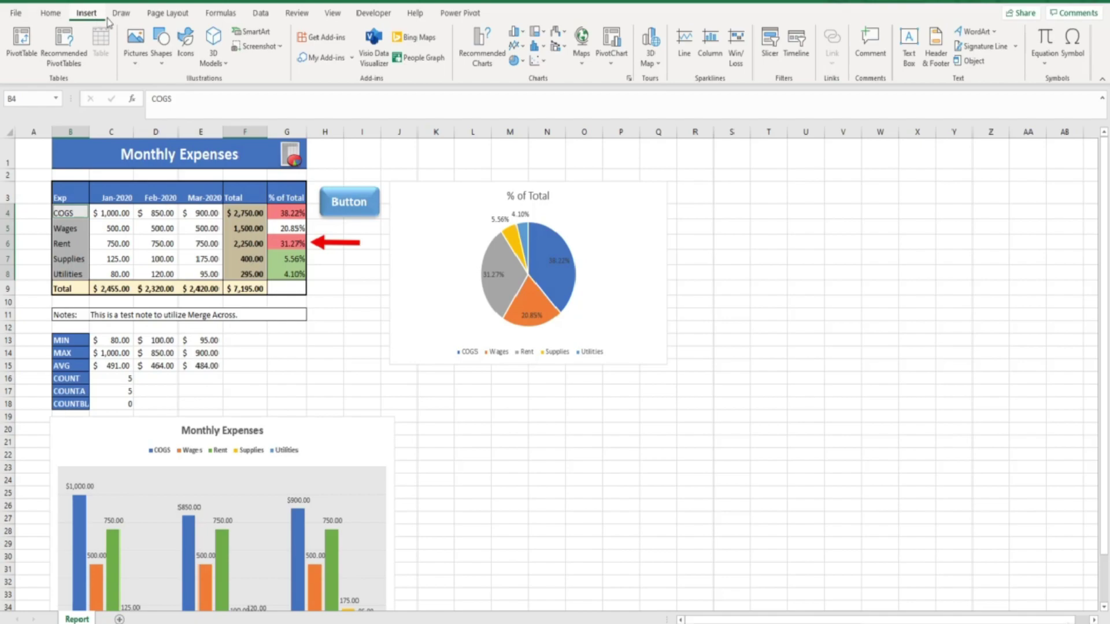
left_click(514, 60)
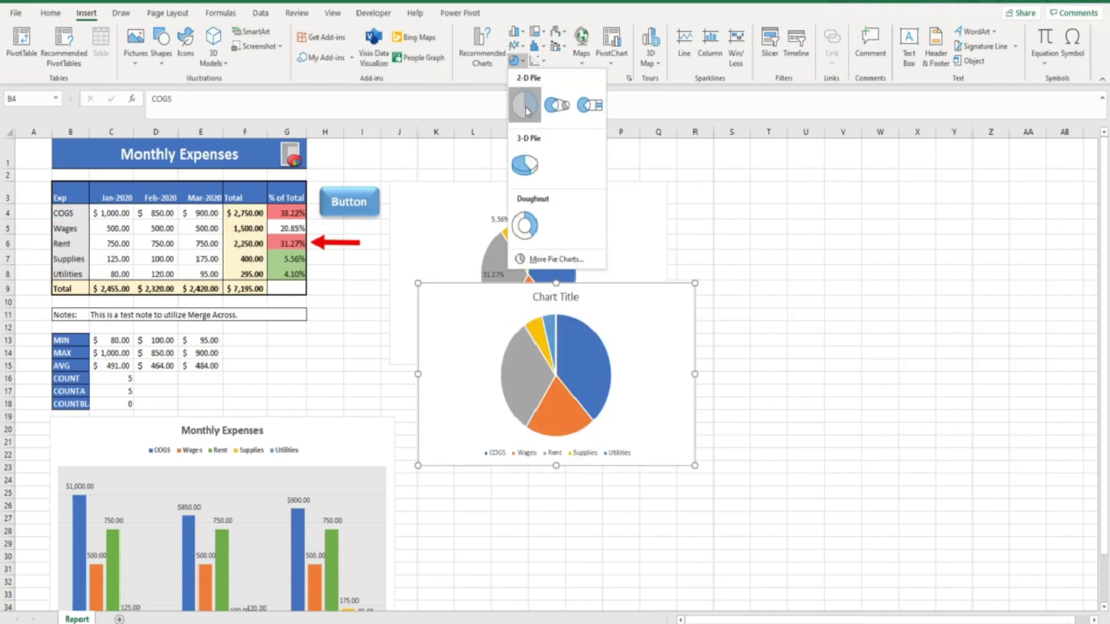
left_click(525, 106)
mouse_move(622, 297)
left_mouse_down()
mouse_move(641, 404)
mouse_move(593, 383)
left_mouse_up()
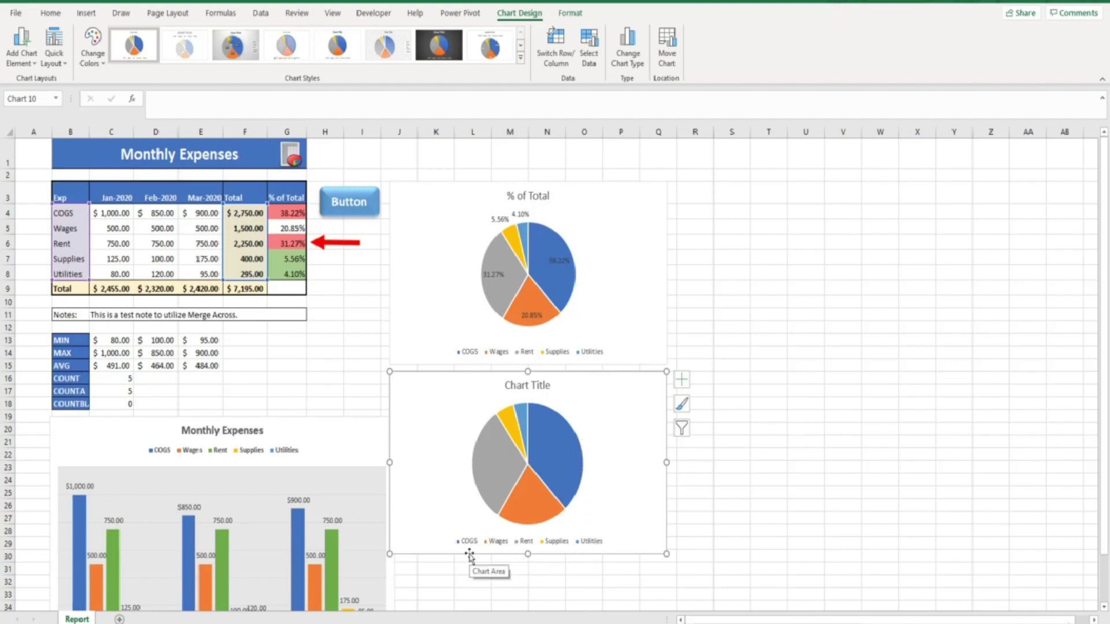
- Add data labels to the lower pie chart and have them show the percentage instead of the value
left_click(680, 382)
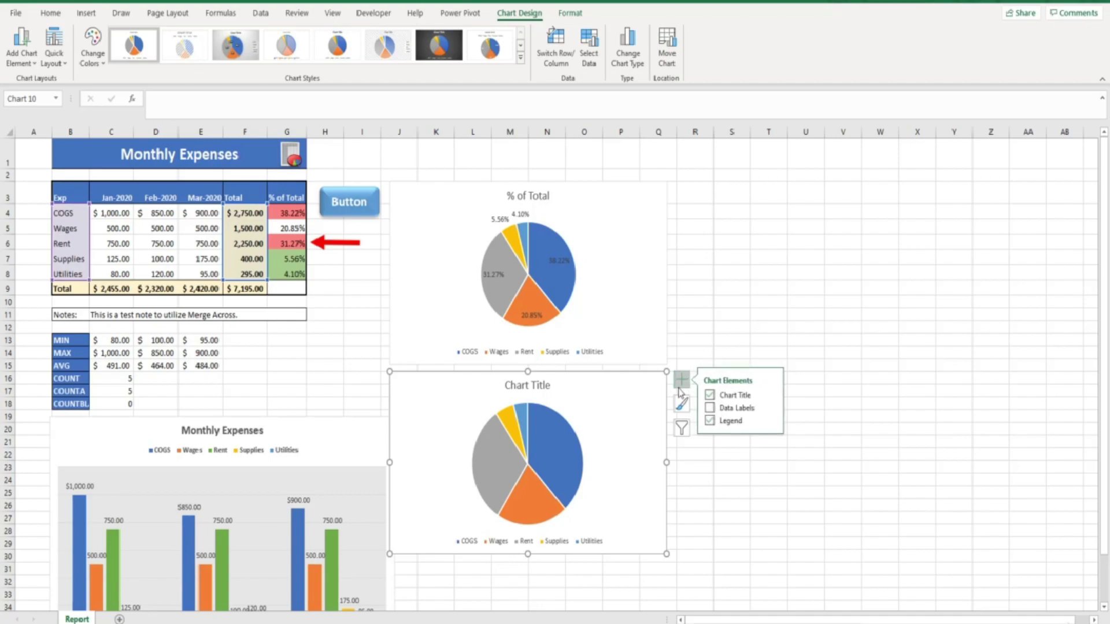
left_click(709, 408)
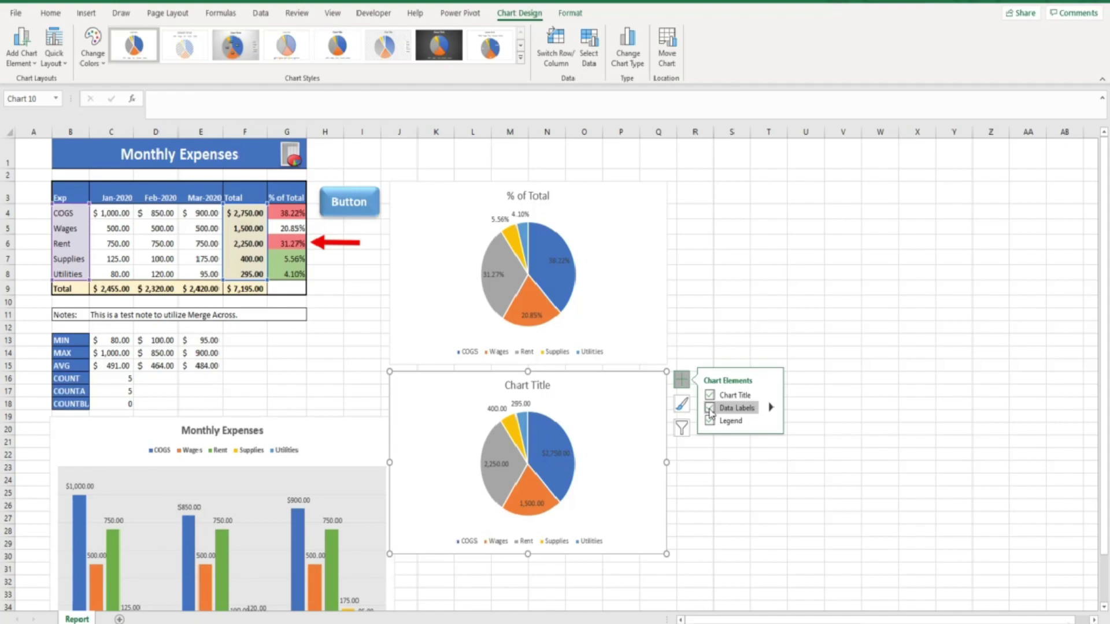
left_click(555, 455)
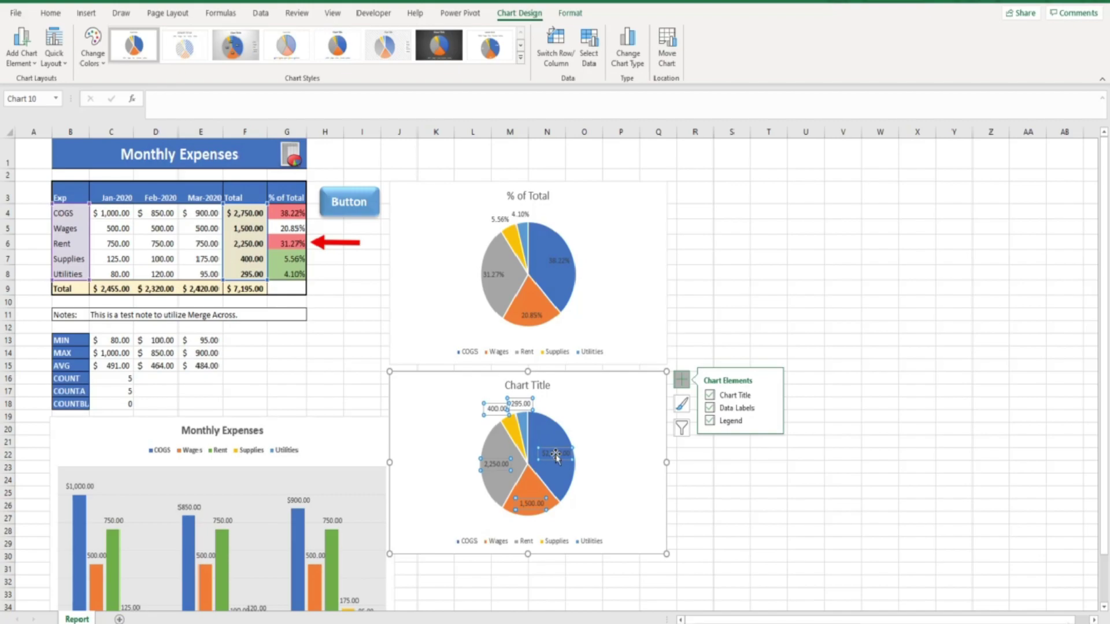
right_click(558, 458)
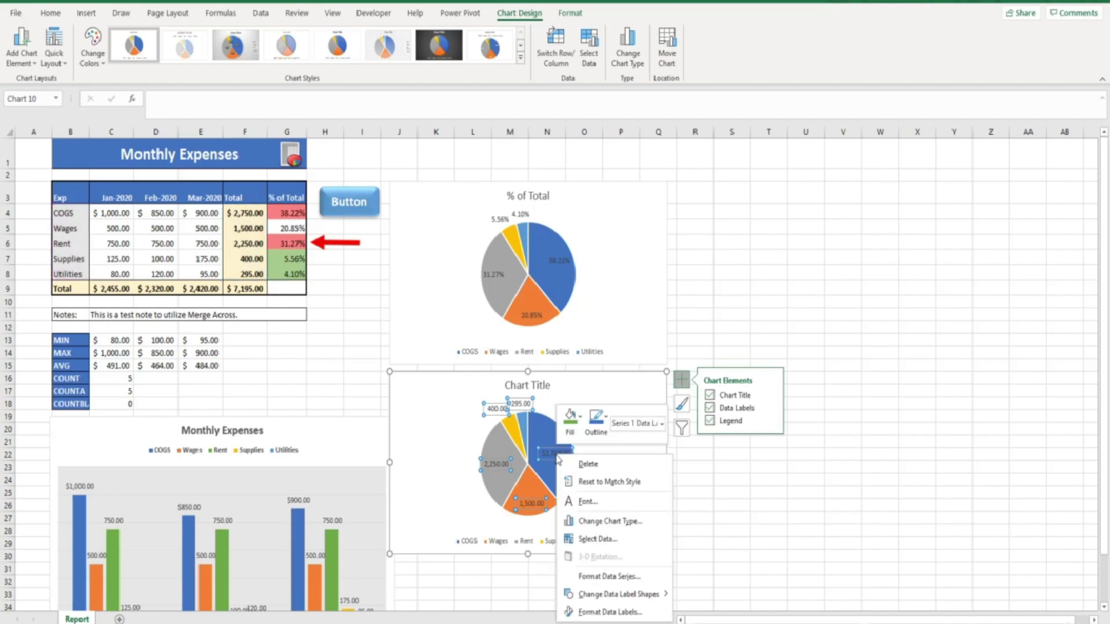
left_click(595, 613)
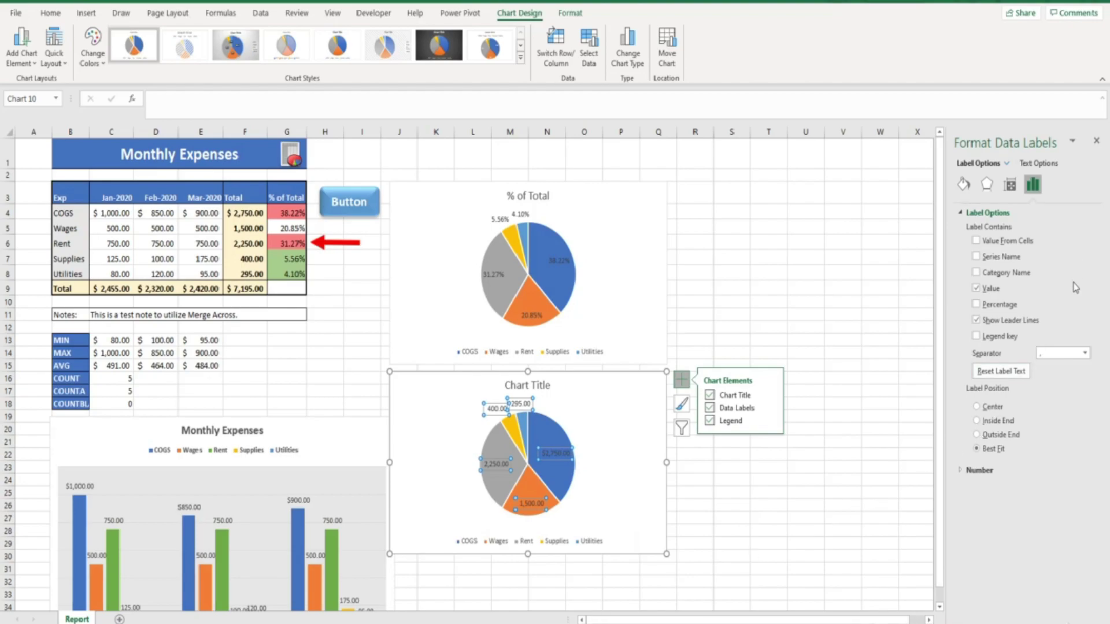
left_click(976, 304)
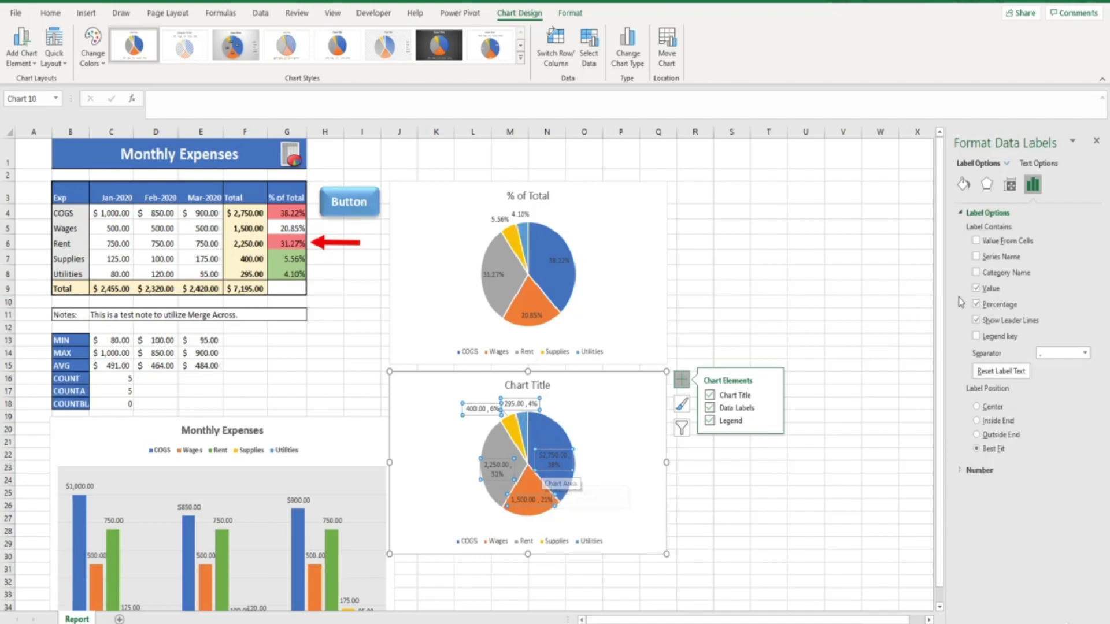
left_click(976, 289)
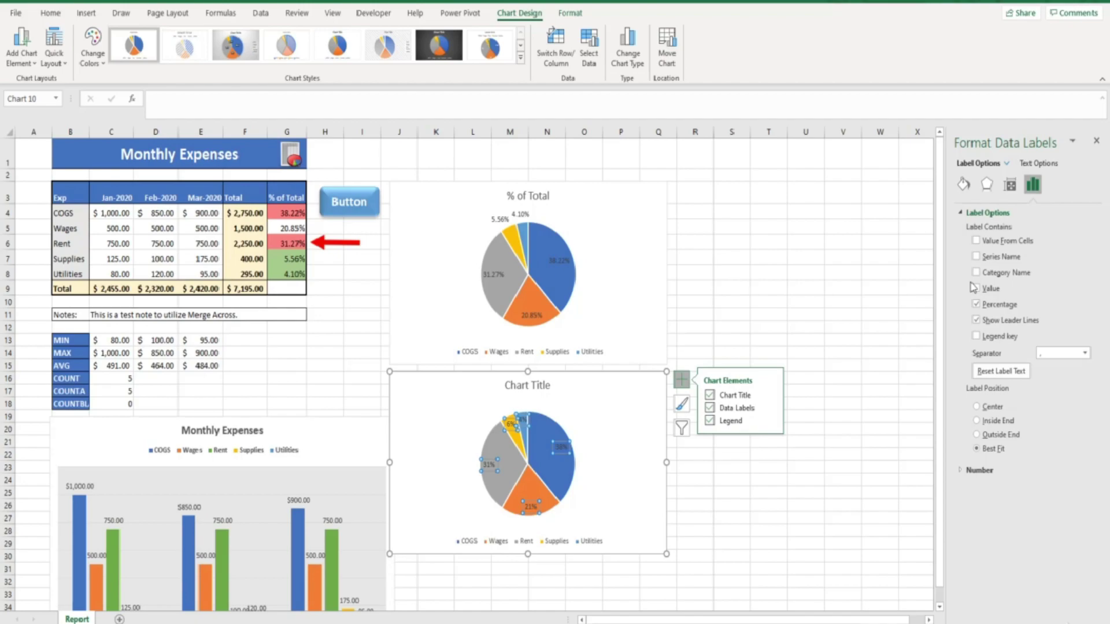
- Set the number format of the lower pie chart's data labels to Percentage with 2 decimal places
left_click(962, 471)
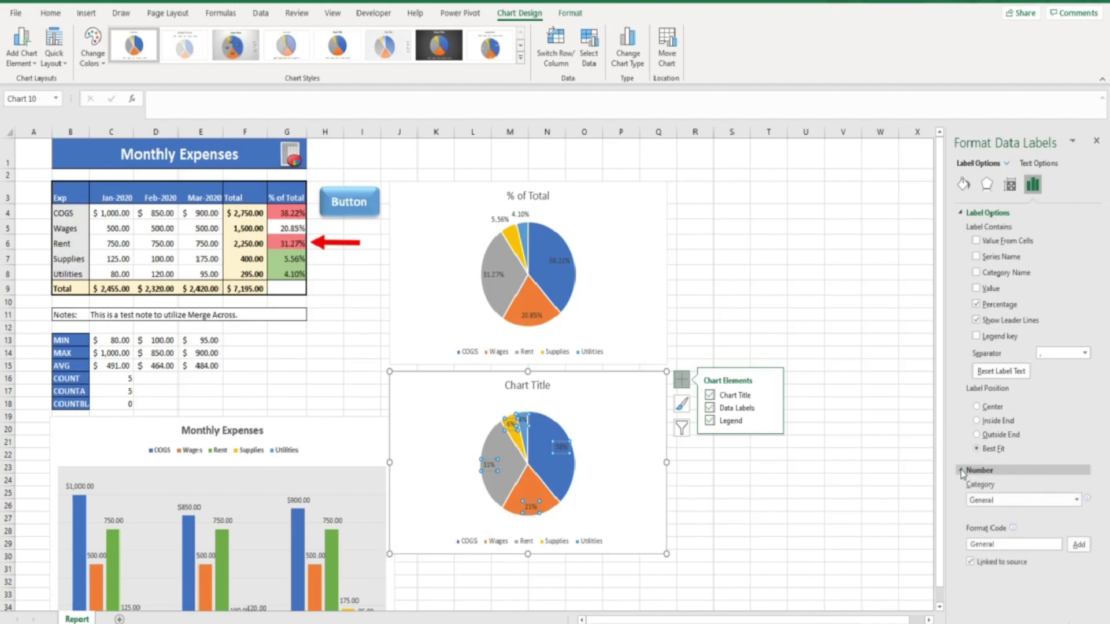
left_click(1077, 501)
left_click(986, 426)
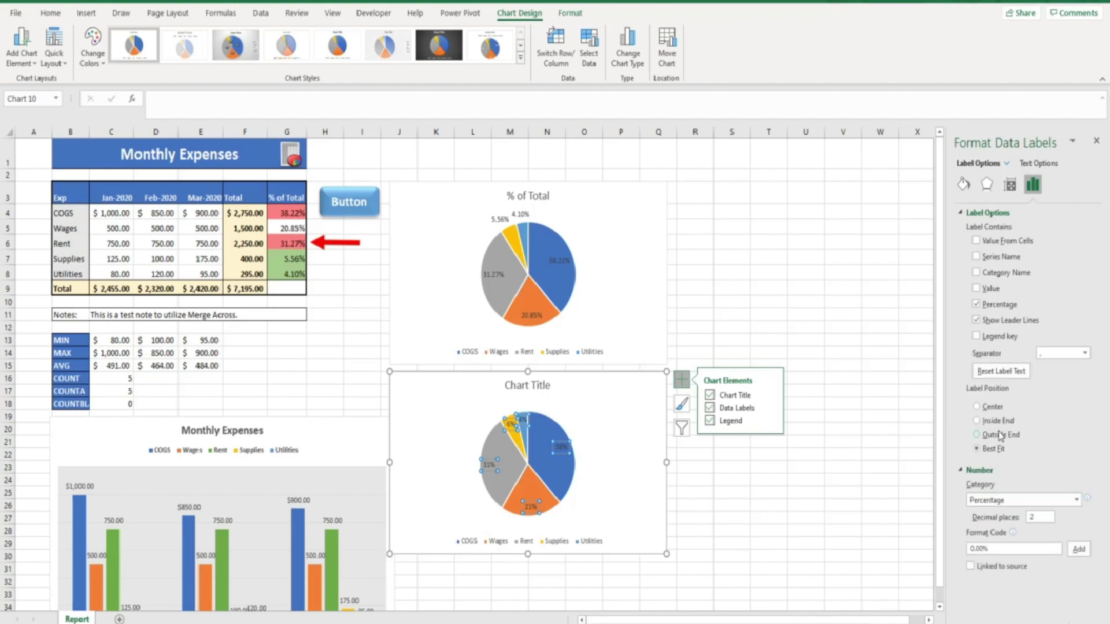